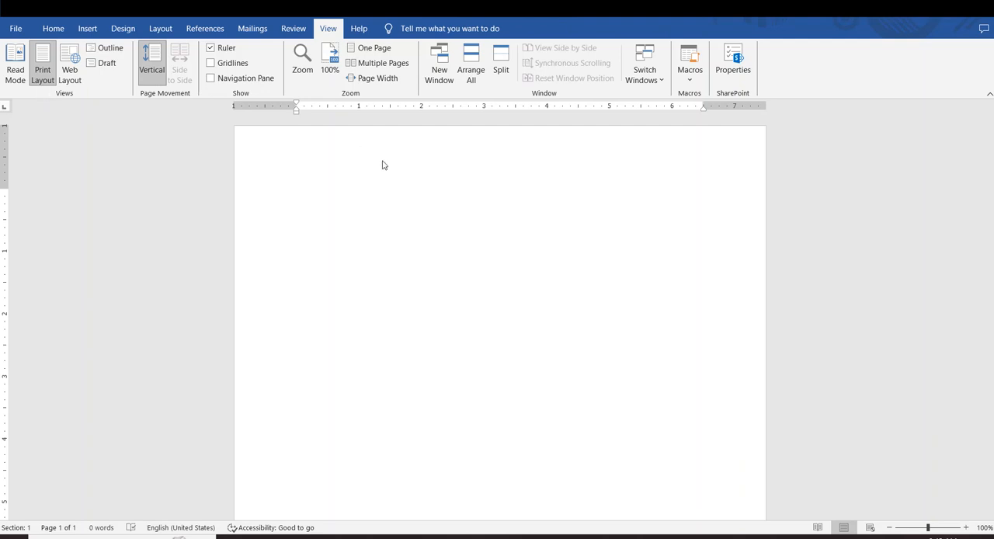
- Generate sample paragraphs in the blank document with the =rand() formula
{"action": "left_click", "coordinate": [428, 206]}
{"action": "left_click", "coordinate": [362, 188]}
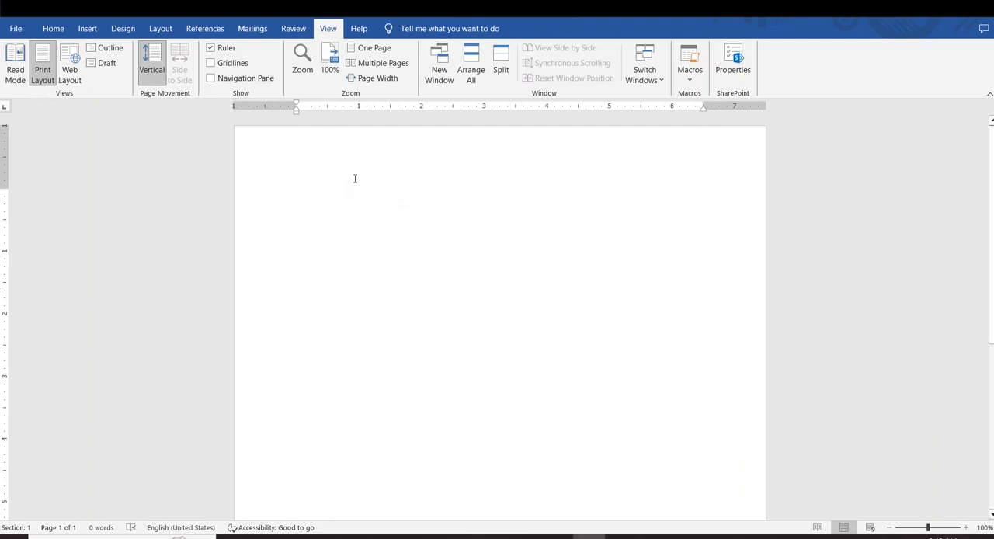
{"action": "type", "text": "=rand("}
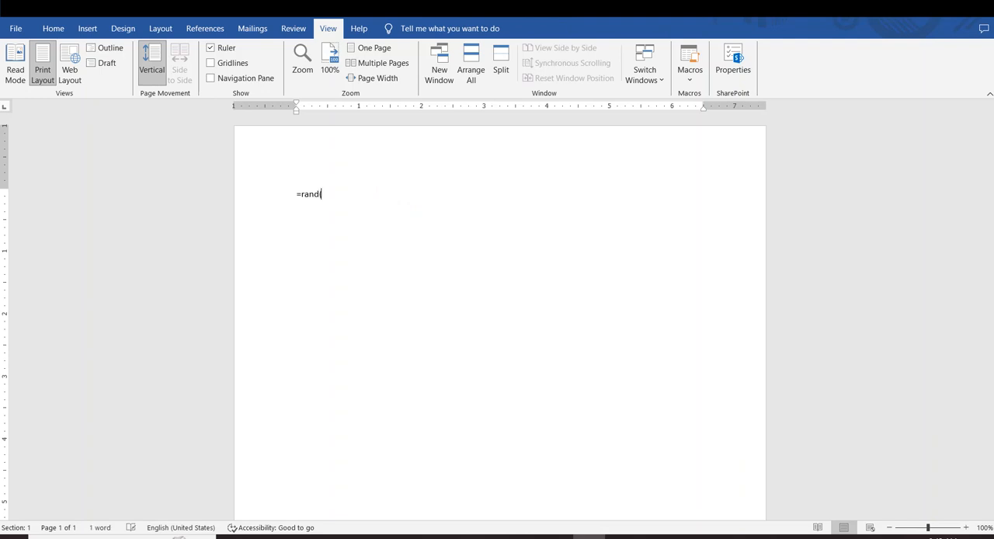
{"action": "type", "text": ")"}
{"action": "key", "text": "Return"}
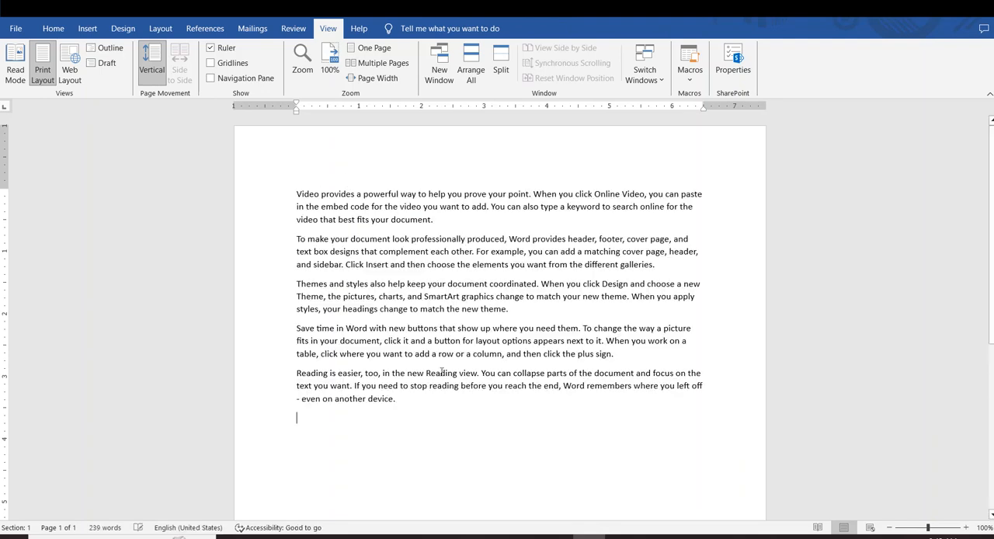
{"action": "left_click_drag", "start_coordinate": [447, 439], "coordinate": [297, 219]}
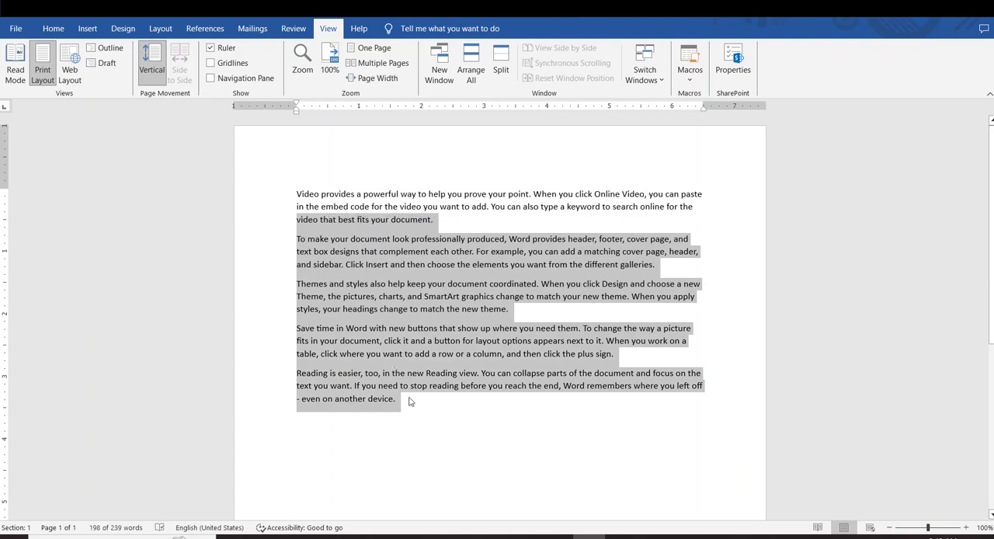
{"action": "left_click", "coordinate": [410, 402]}
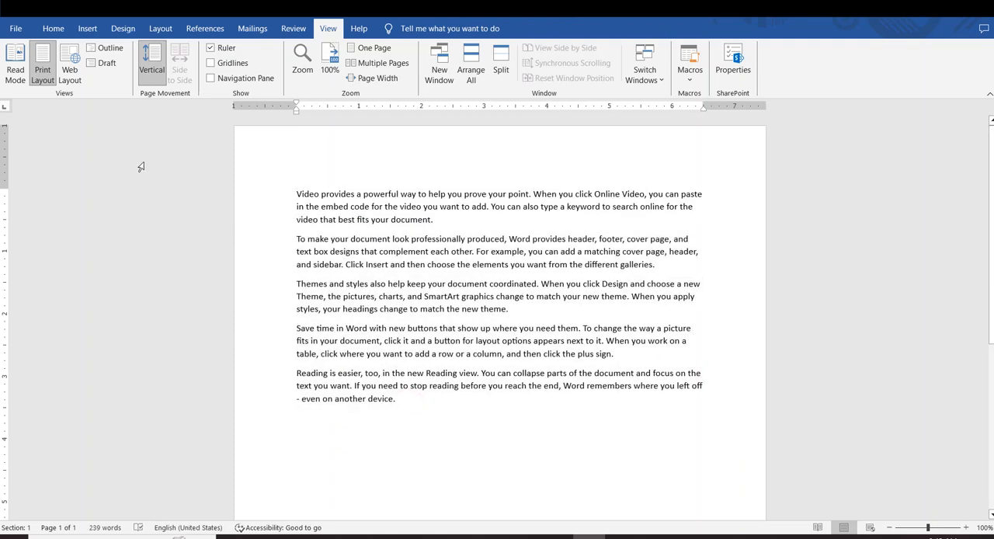
- Add a second block of sample paragraphs below the existing text with =rand(), leaving a blank line between them
{"action": "left_click", "coordinate": [493, 418]}
{"action": "key", "text": "Return"}
{"action": "type", "text": "=ra"}
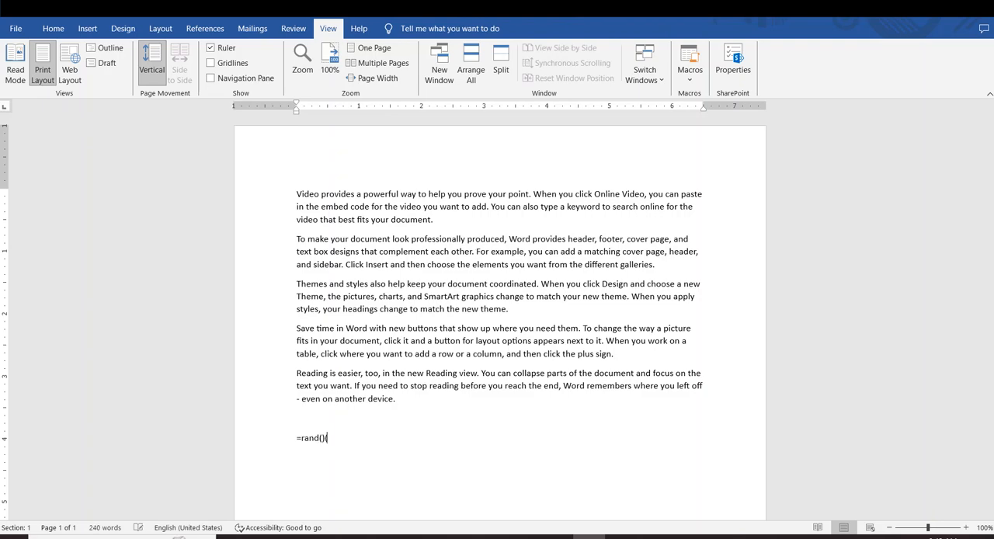
{"action": "type", "text": "nd()"}
{"action": "key", "text": "Return"}
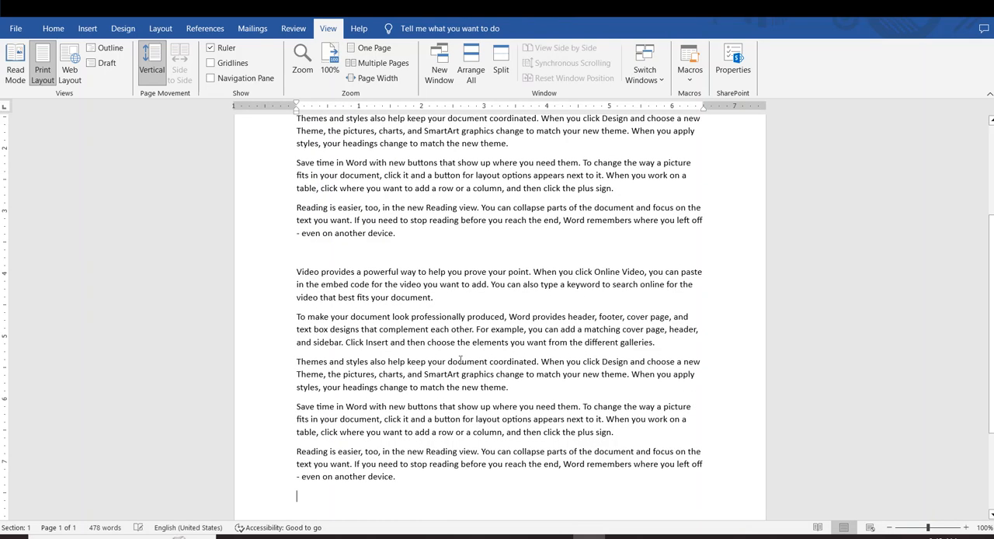
{"action": "scroll", "coordinate": [443, 355], "scroll_direction": "up", "scroll_amount": 3}
{"action": "scroll", "coordinate": [403, 297], "scroll_direction": "down", "scroll_amount": 4}
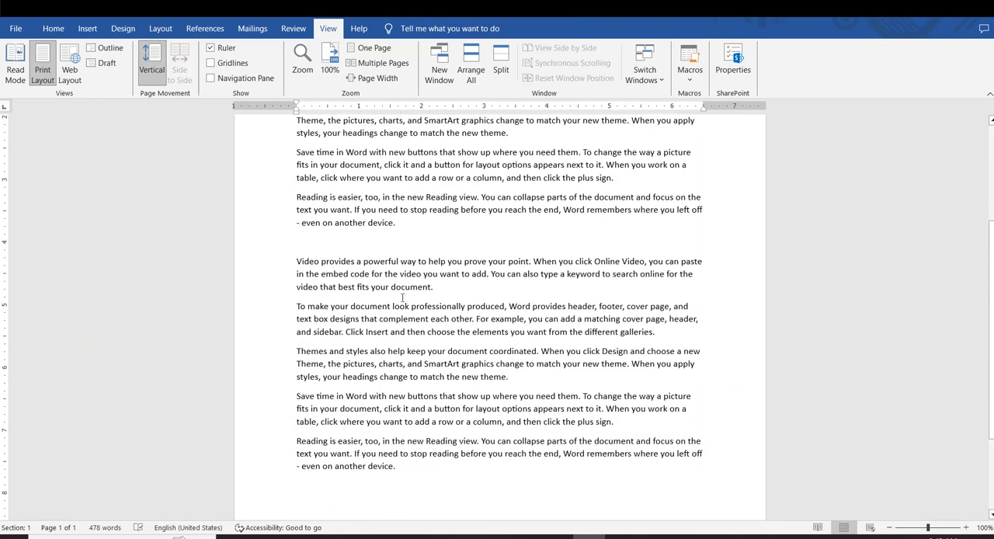
{"action": "left_click_drag", "start_coordinate": [410, 464], "coordinate": [343, 272]}
{"action": "left_click", "coordinate": [463, 225]}
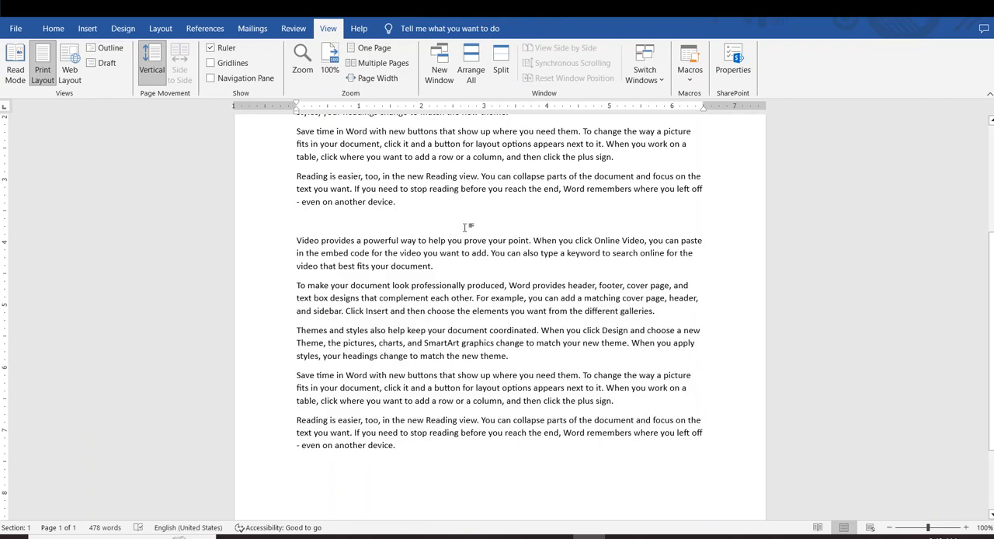
{"action": "scroll", "coordinate": [464, 227], "scroll_direction": "up", "scroll_amount": 4}
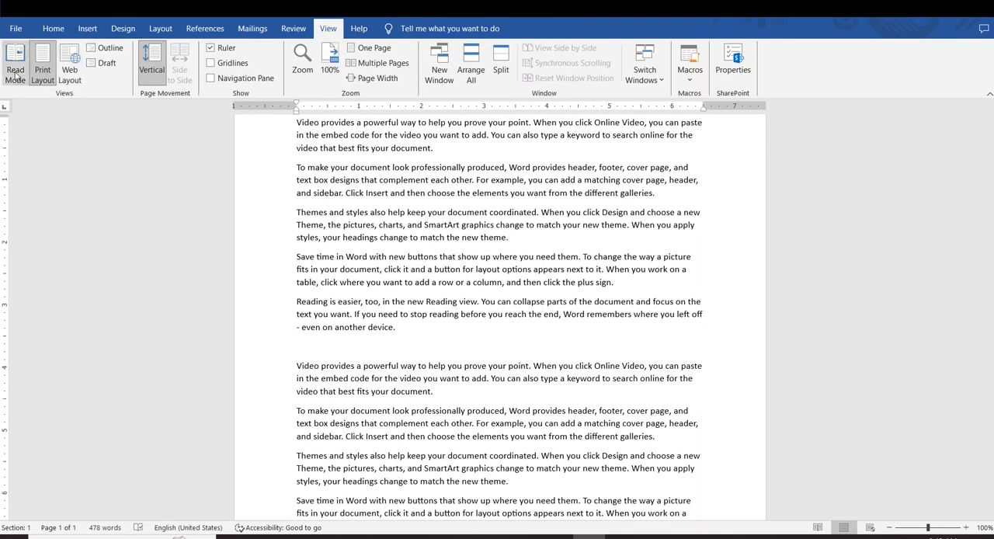
- View the document in Read Mode and return to Print Layout
{"action": "left_click", "coordinate": [15, 71]}
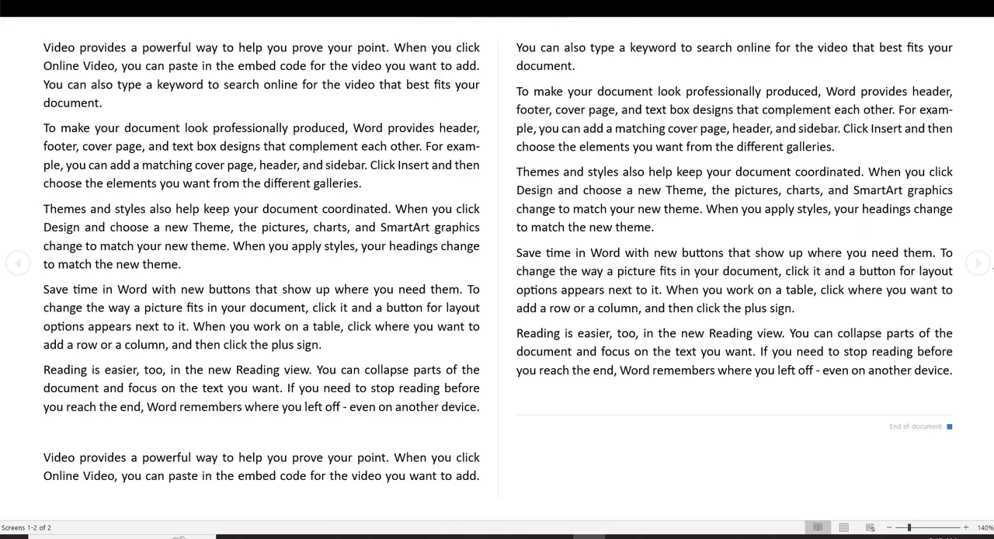
{"action": "left_click", "coordinate": [844, 528]}
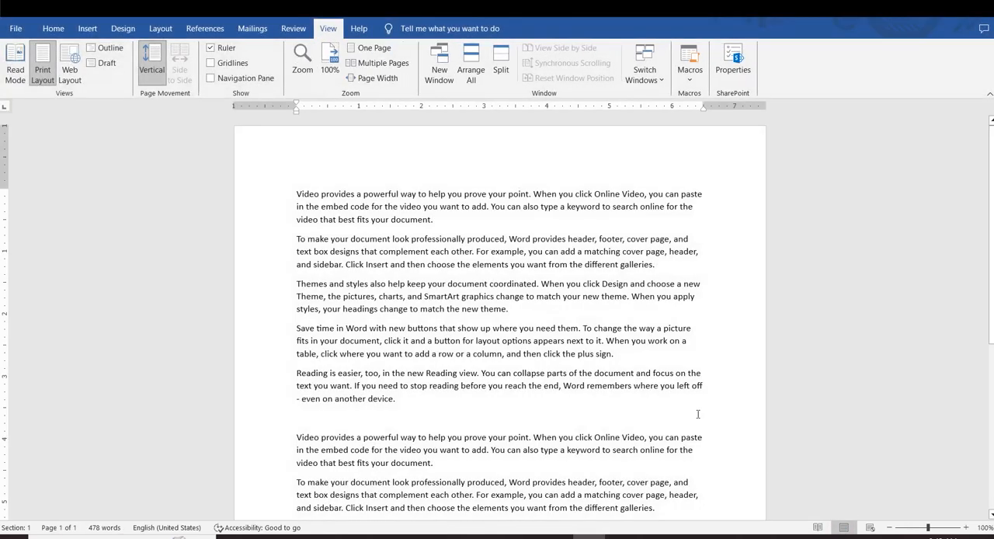
{"action": "scroll", "coordinate": [497, 238], "scroll_direction": "down", "scroll_amount": 5}
{"action": "scroll", "coordinate": [522, 277], "scroll_direction": "up", "scroll_amount": 4}
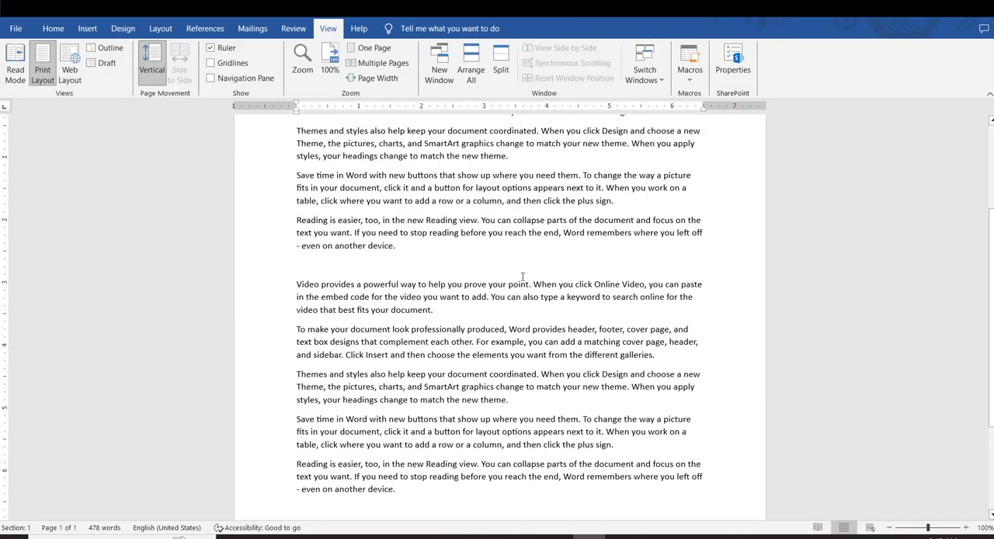
{"action": "scroll", "coordinate": [522, 276], "scroll_direction": "up", "scroll_amount": 1}
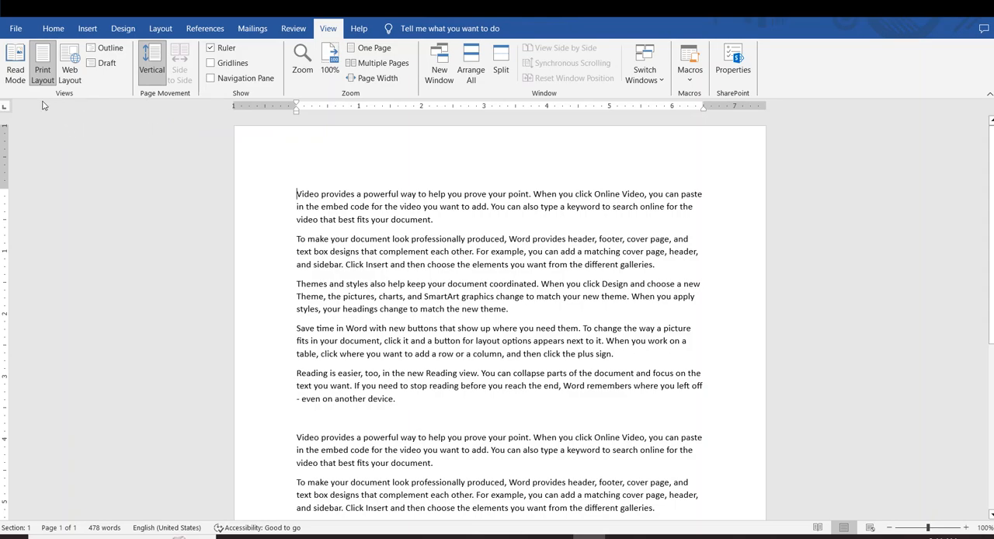
{"action": "left_click", "coordinate": [15, 69]}
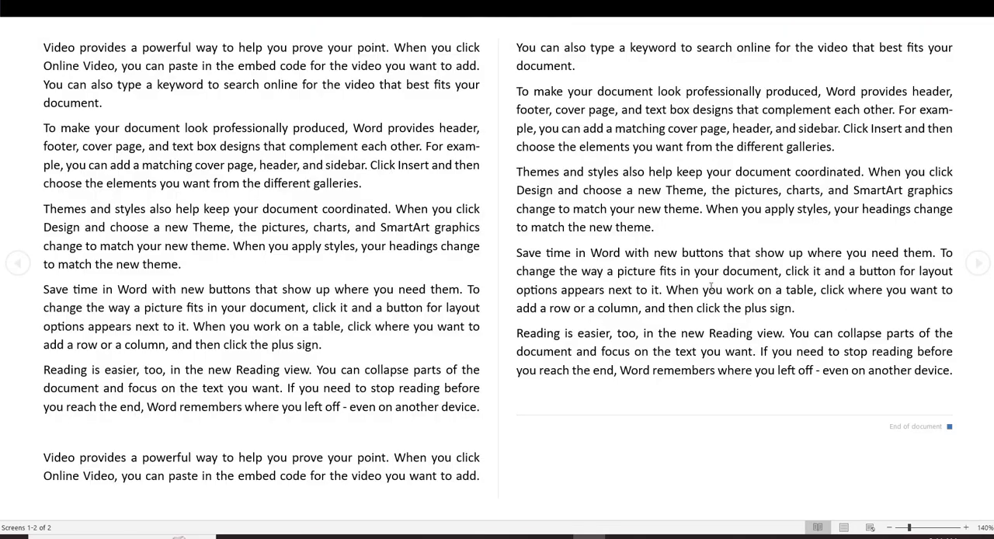
{"action": "key", "text": "Escape"}
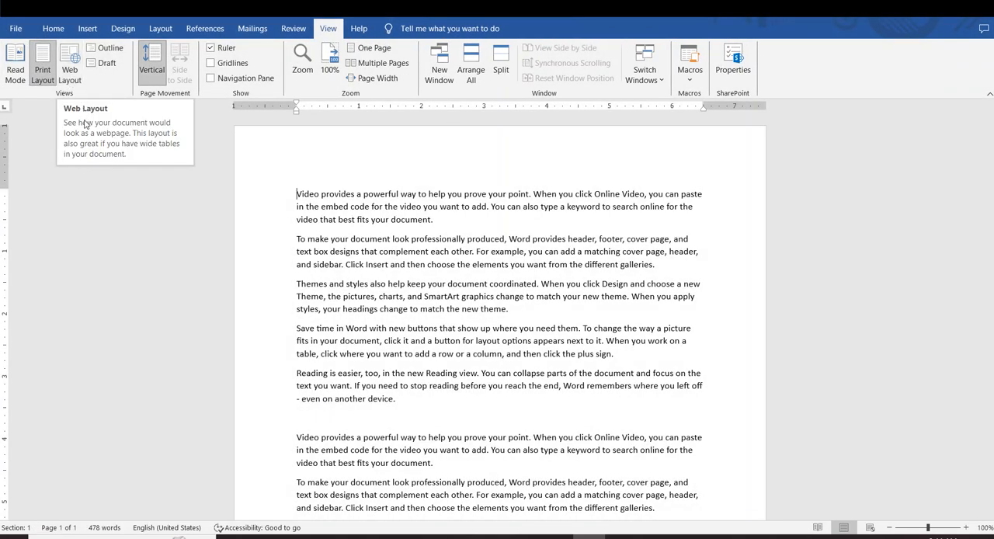
- View the document in Web Layout and switch back to Print Layout
{"action": "left_click", "coordinate": [72, 78]}
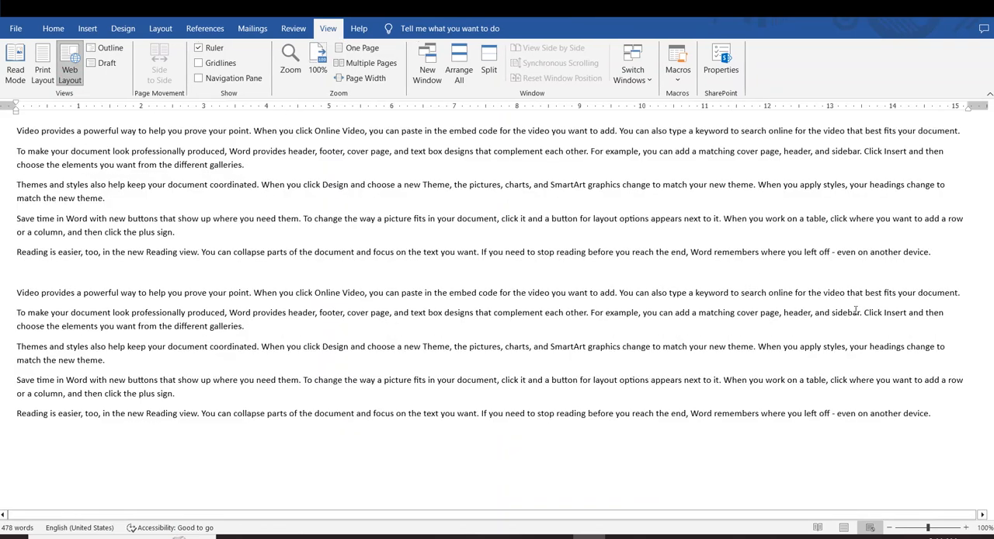
{"action": "left_click_drag", "start_coordinate": [861, 419], "coordinate": [16, 129]}
{"action": "left_click", "coordinate": [261, 328]}
{"action": "left_click", "coordinate": [141, 184]}
{"action": "key", "text": "ctrl+alt+p"}
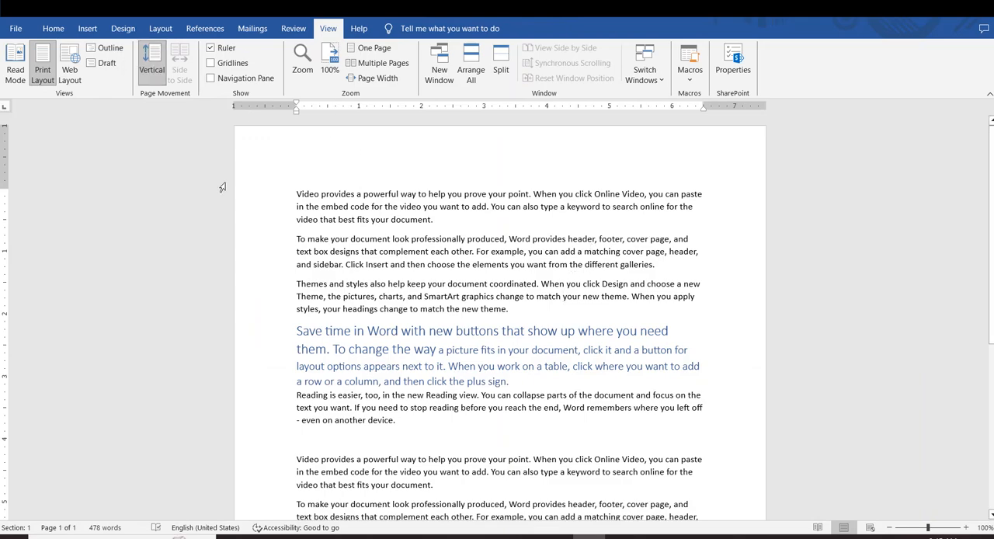
- Switch to Outline view and set the first "Reading is easier, too" paragraph to outline Level 6
{"action": "left_click", "coordinate": [105, 48]}
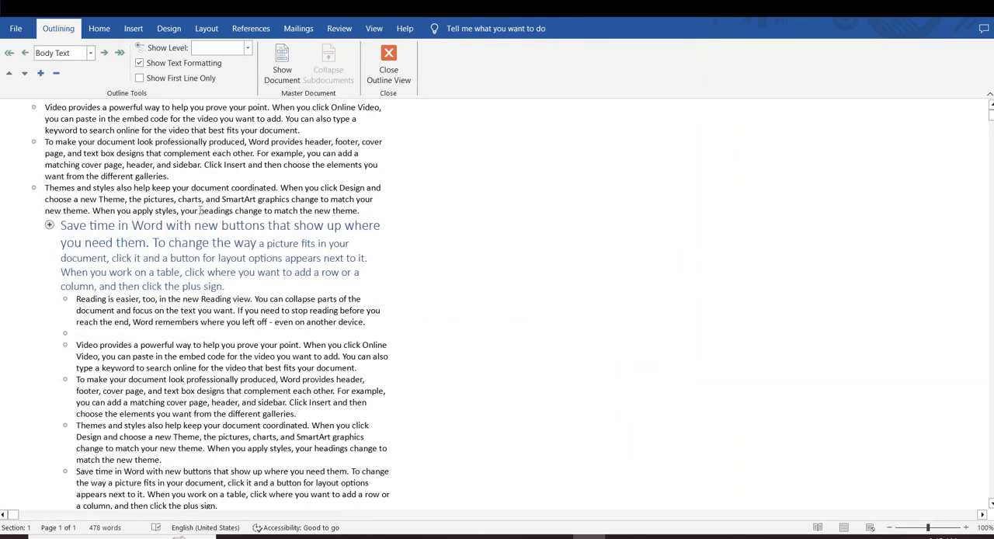
{"action": "left_click", "coordinate": [48, 226]}
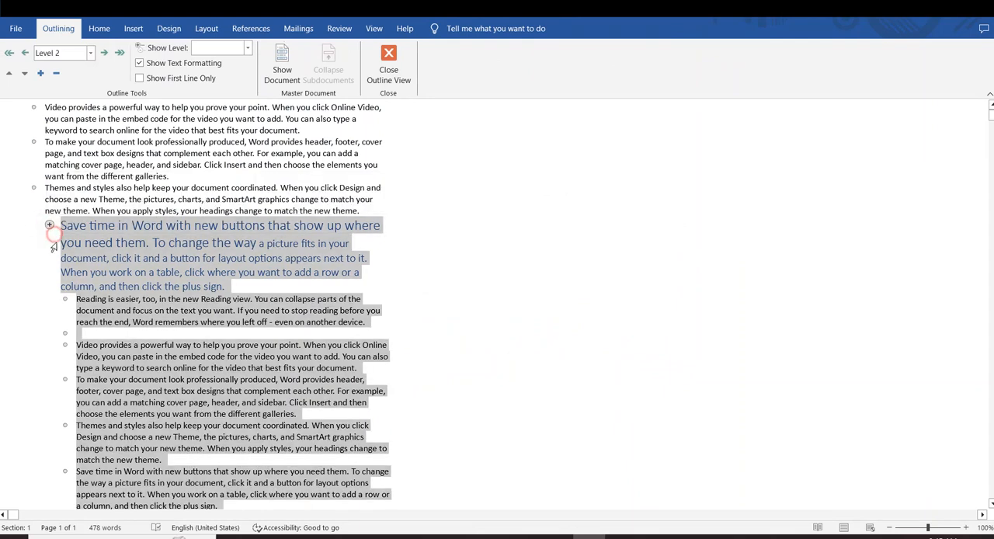
{"action": "left_click", "coordinate": [65, 299]}
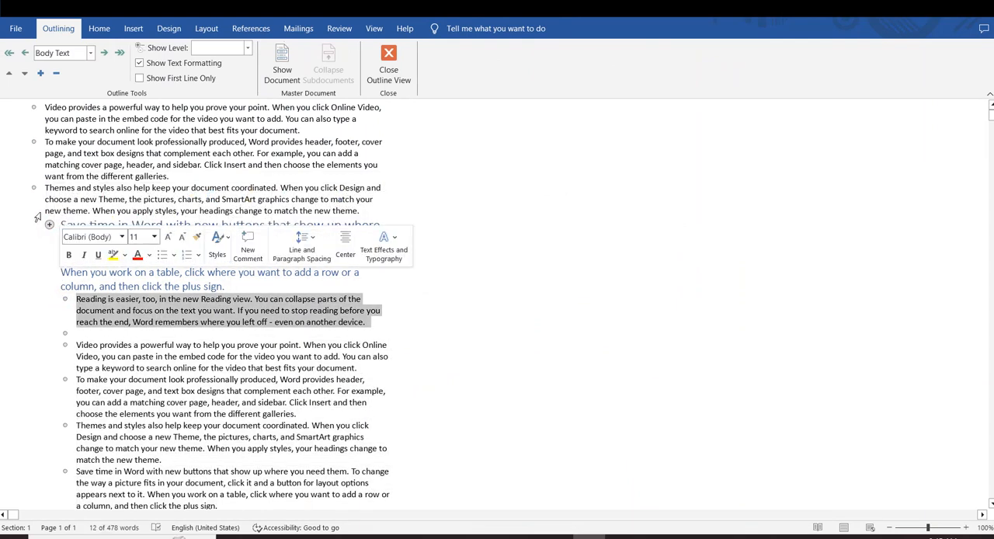
{"action": "left_click", "coordinate": [90, 53]}
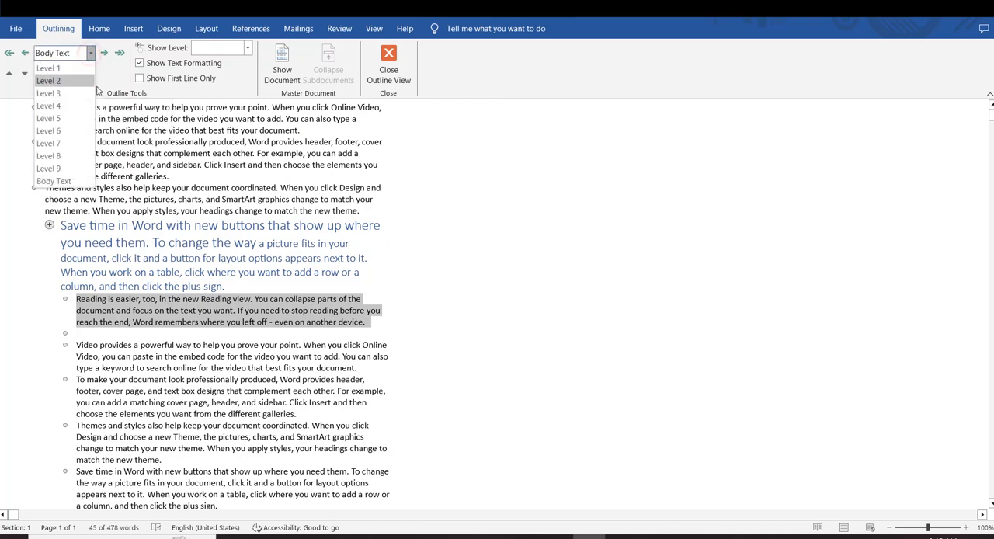
{"action": "left_click", "coordinate": [58, 131]}
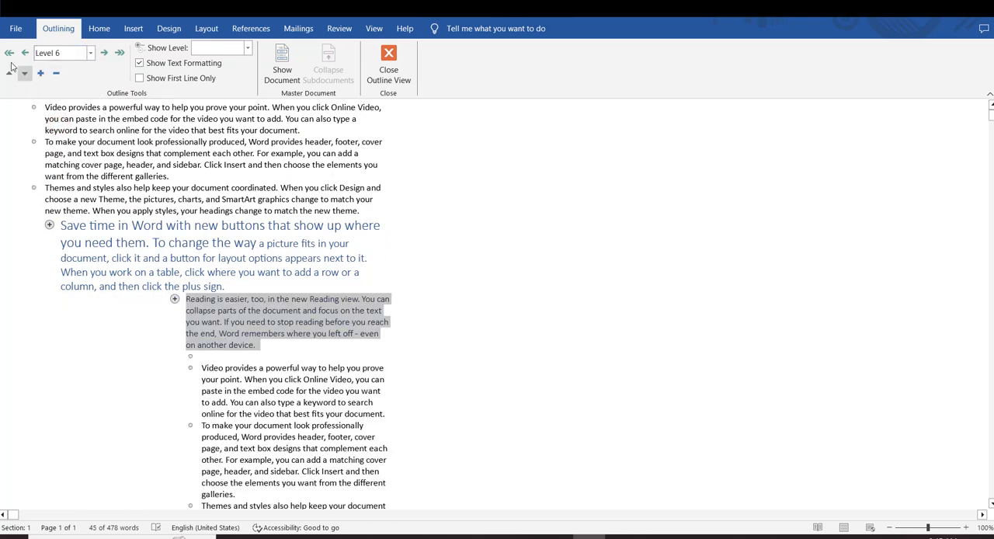
- Collapse the body text under the Level 6 paragraph and expand it again
{"action": "left_click", "coordinate": [55, 75]}
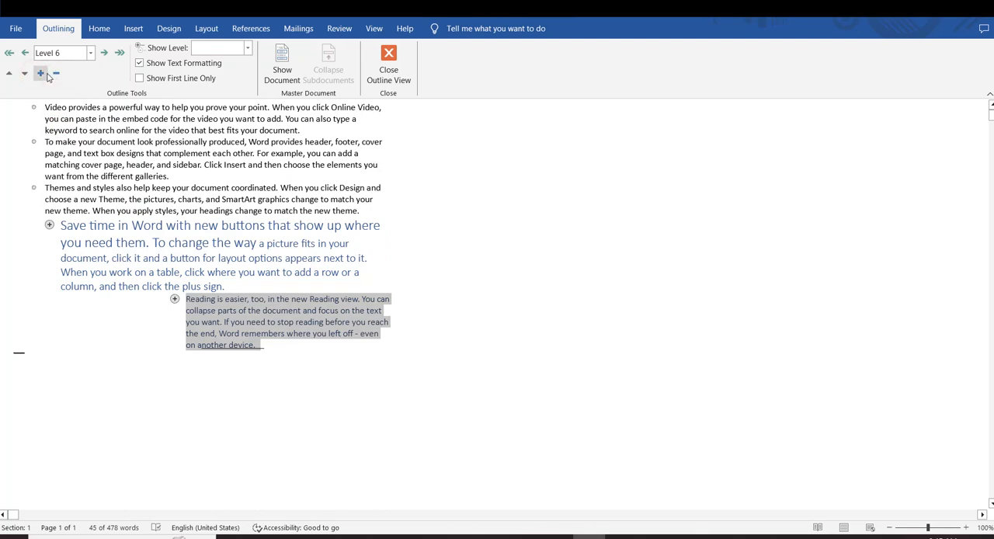
{"action": "left_click", "coordinate": [41, 73]}
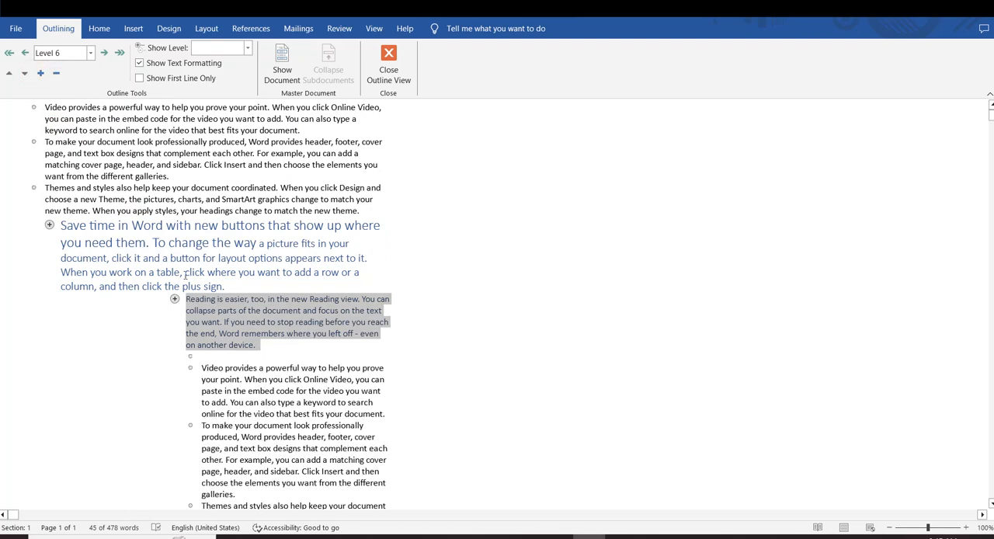
{"action": "scroll", "coordinate": [135, 172], "scroll_direction": "down", "scroll_amount": 2}
{"action": "scroll", "coordinate": [201, 210], "scroll_direction": "up", "scroll_amount": 2}
- Show only the first line of each outline paragraph, restore the full text, and close Outline view
{"action": "left_click", "coordinate": [140, 78]}
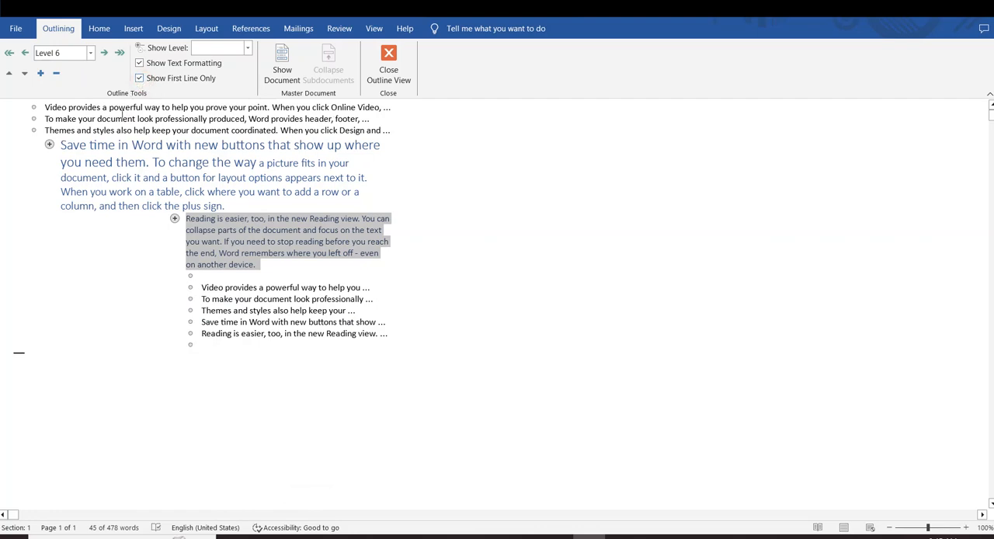
{"action": "left_click", "coordinate": [140, 79]}
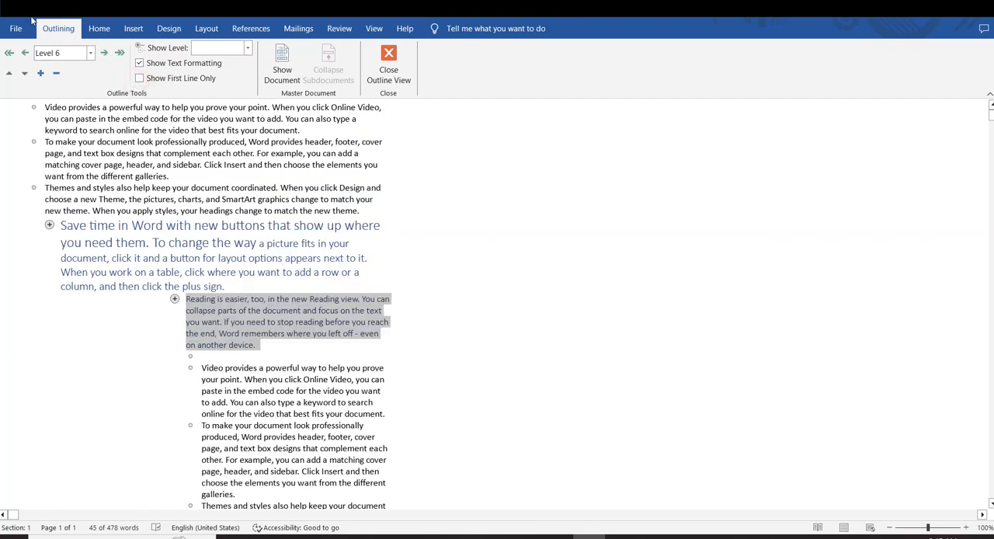
{"action": "left_click", "coordinate": [388, 64]}
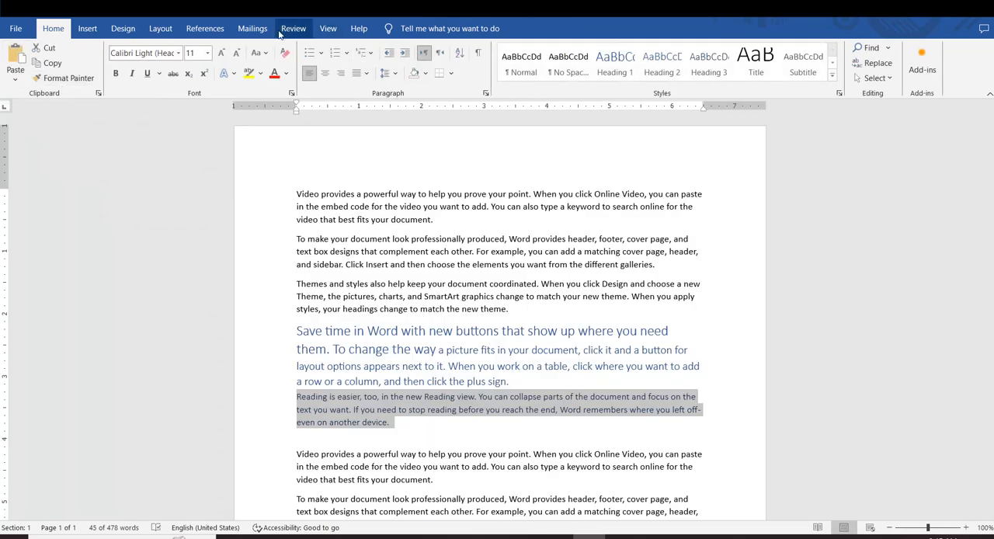
- Move the selected "Reading is easier, too" paragraph into the second paragraph, just before "Insert and then choose the elements"
{"action": "left_click", "coordinate": [328, 28]}
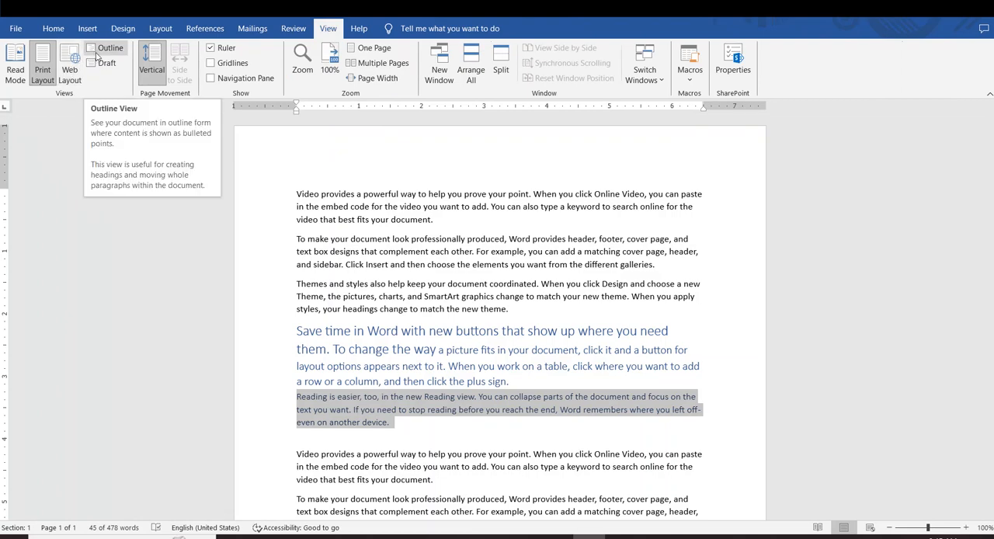
{"action": "left_click_drag", "start_coordinate": [497, 409], "coordinate": [348, 265]}
{"action": "left_click", "coordinate": [414, 386]}
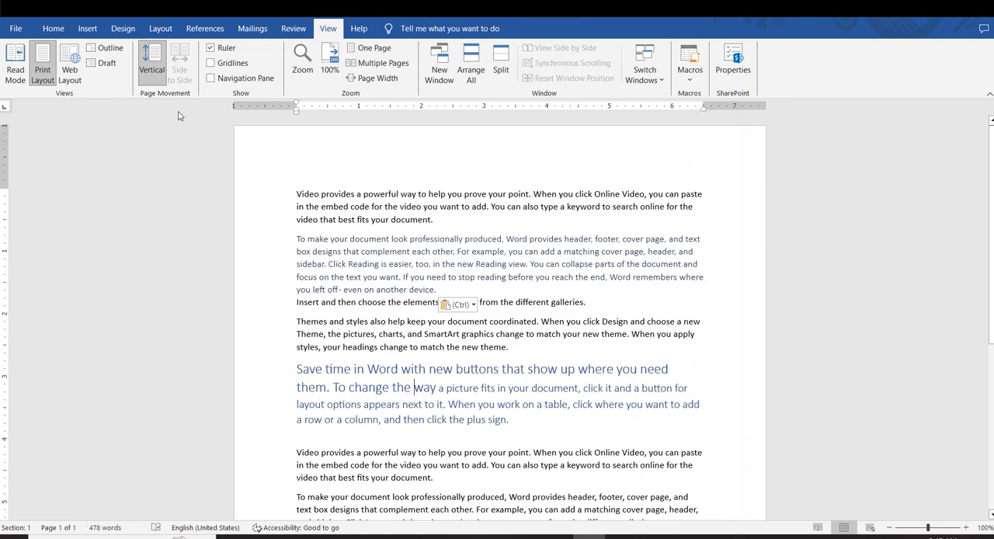
- Switch the document to Draft view and look through its text
{"action": "left_click", "coordinate": [106, 63]}
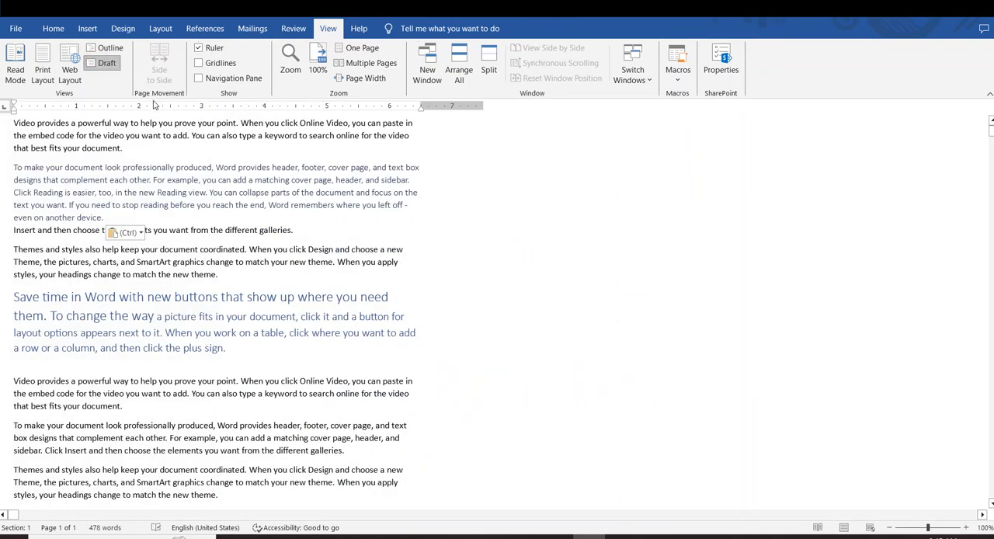
{"action": "scroll", "coordinate": [168, 244], "scroll_direction": "down", "scroll_amount": 5}
{"action": "scroll", "coordinate": [167, 244], "scroll_direction": "up", "scroll_amount": 1}
{"action": "scroll", "coordinate": [168, 244], "scroll_direction": "up", "scroll_amount": 4}
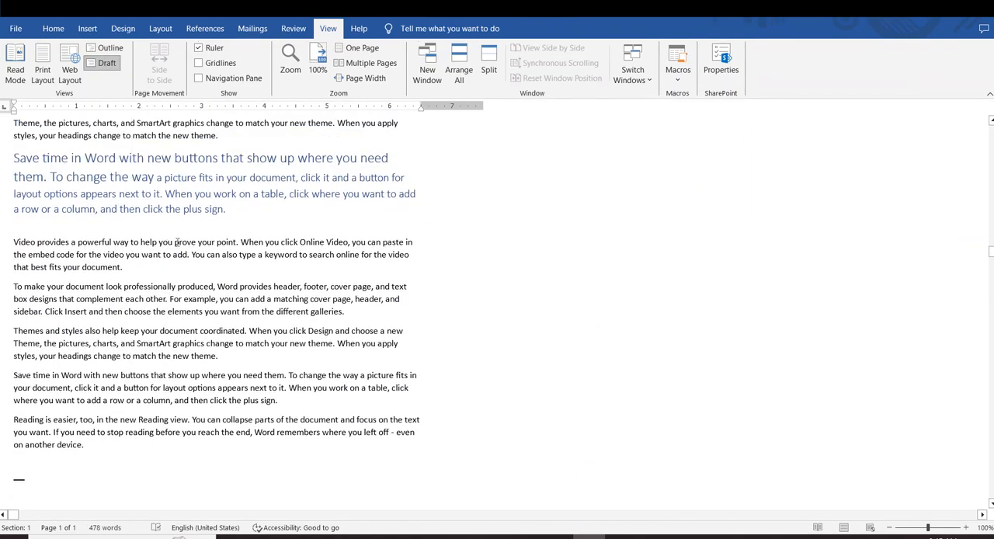
{"action": "left_click", "coordinate": [183, 348]}
{"action": "left_click_drag", "start_coordinate": [278, 395], "coordinate": [84, 147]}
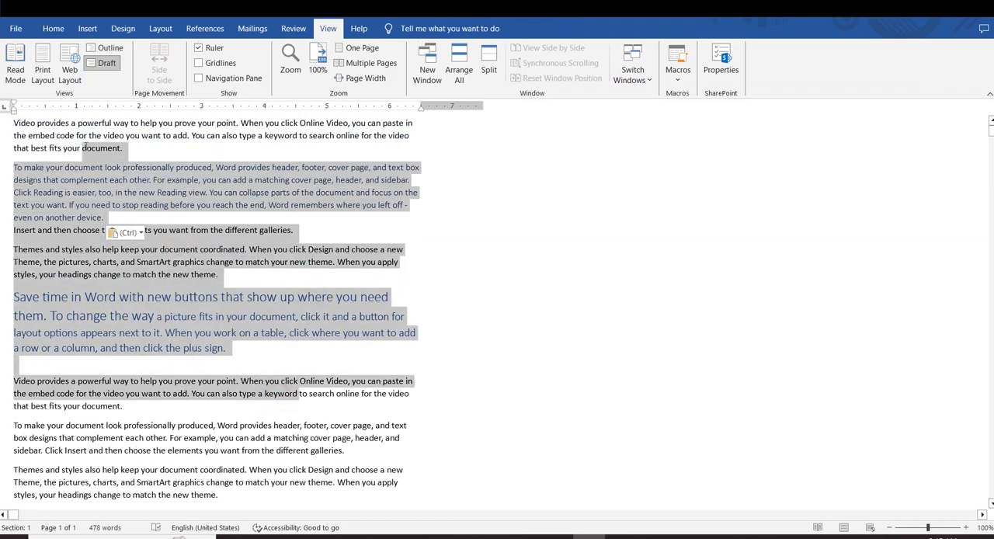
{"action": "left_click", "coordinate": [186, 247]}
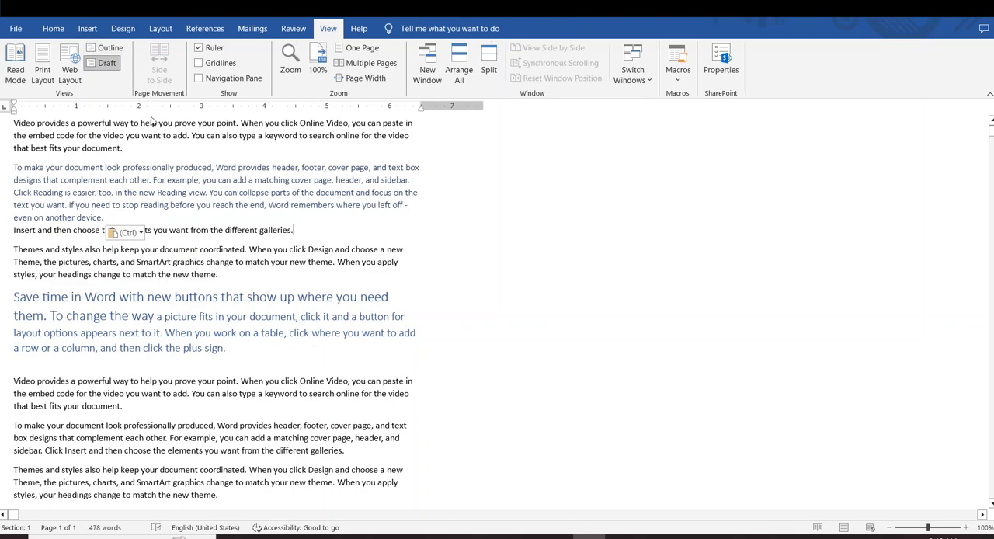
{"action": "left_click", "coordinate": [331, 349]}
{"action": "scroll", "coordinate": [331, 349], "scroll_direction": "down", "scroll_amount": 4}
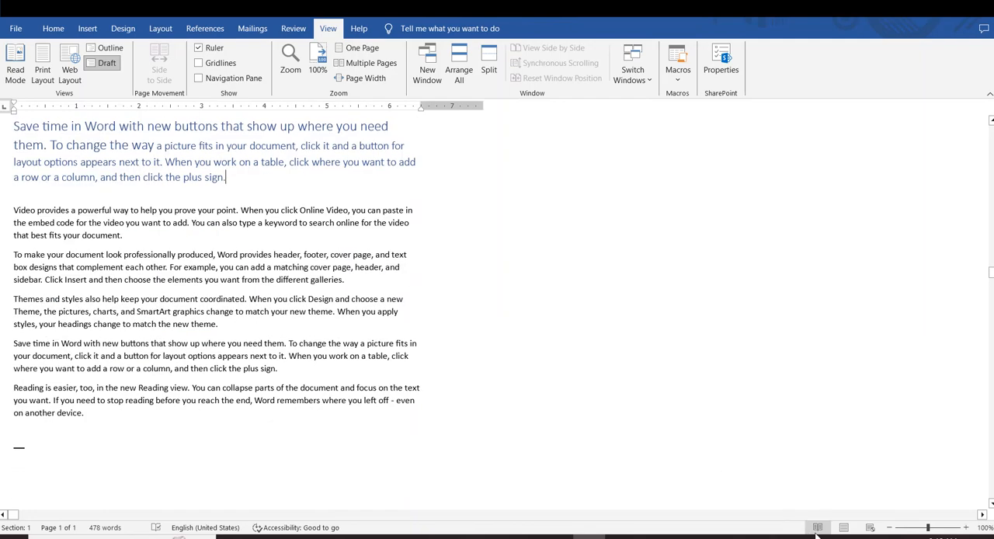
- View the document in Read Mode, select passages on both screens, and return to Print Layout with the selection cleared
{"action": "left_click", "coordinate": [844, 527]}
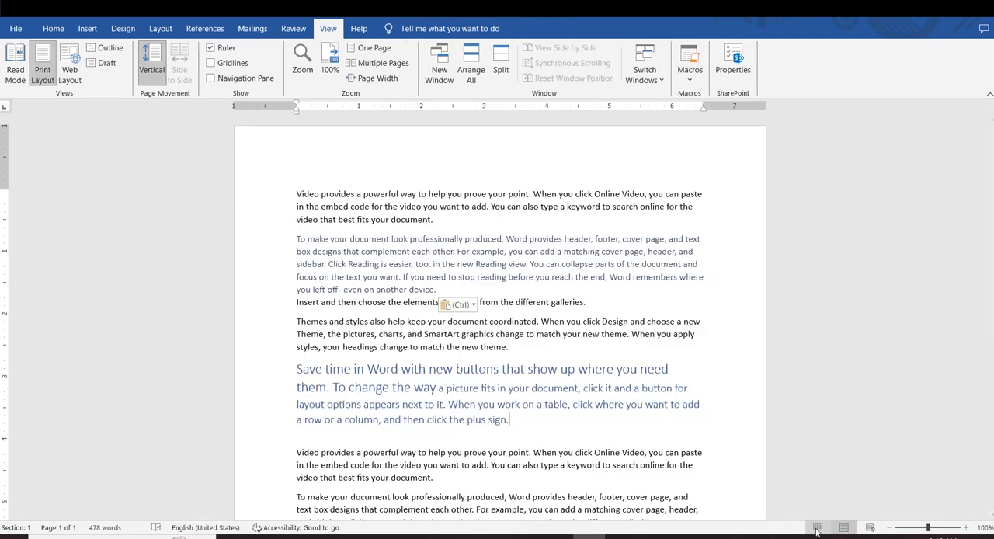
{"action": "left_click", "coordinate": [817, 527]}
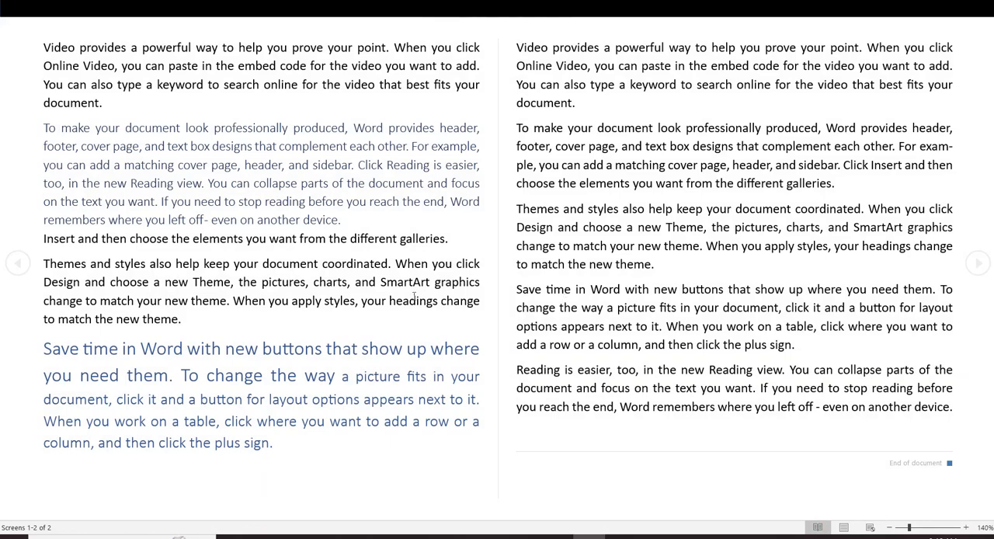
{"action": "left_click_drag", "start_coordinate": [89, 166], "coordinate": [318, 353]}
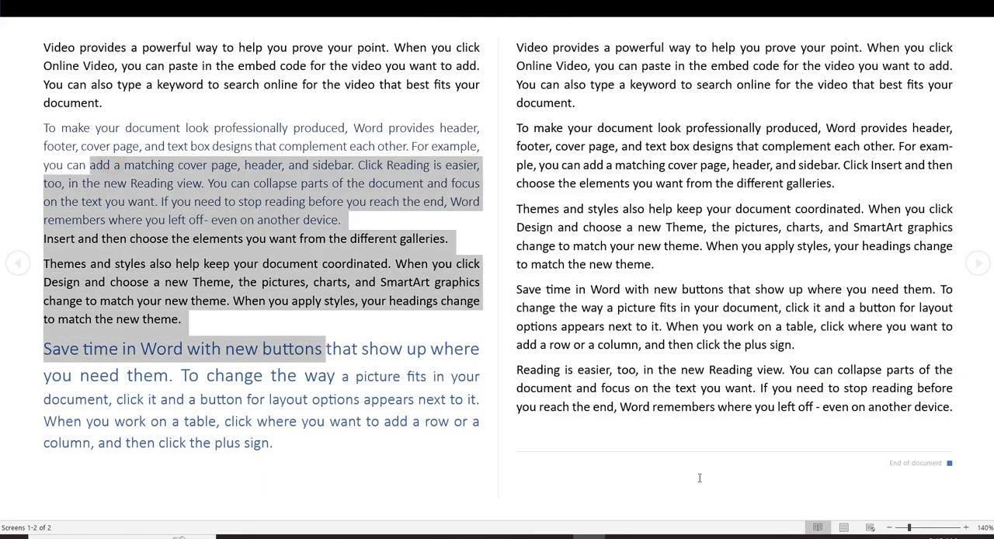
{"action": "left_click_drag", "start_coordinate": [893, 489], "coordinate": [595, 101]}
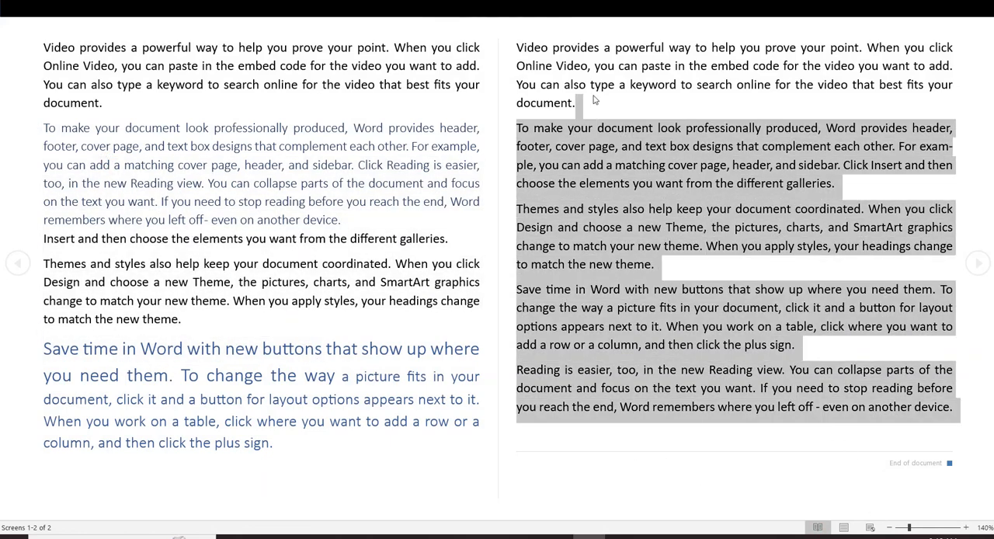
{"action": "key", "text": "Escape"}
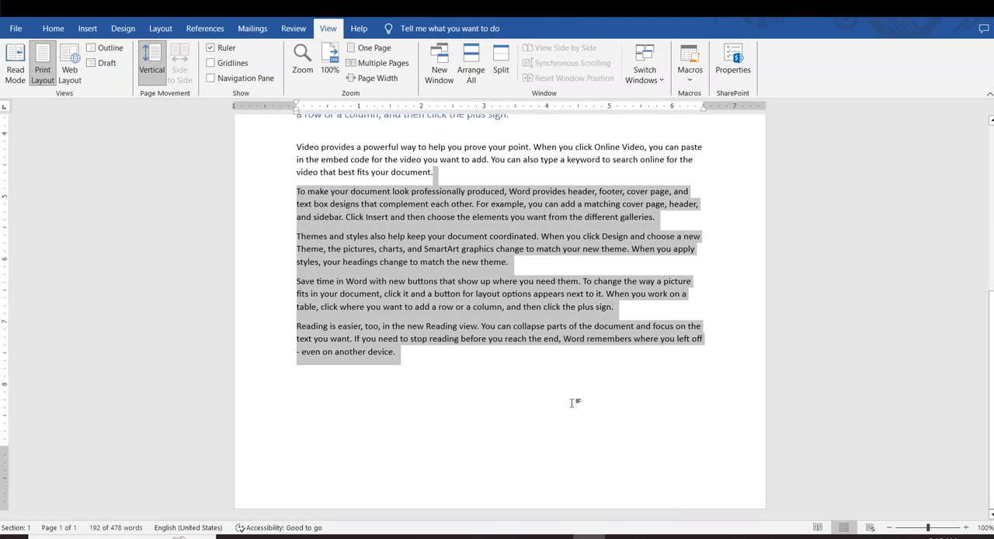
{"action": "left_click", "coordinate": [455, 350]}
- Hide the ruler and show it again, twice, in Print Layout
{"action": "scroll", "coordinate": [367, 217], "scroll_direction": "up", "scroll_amount": 5}
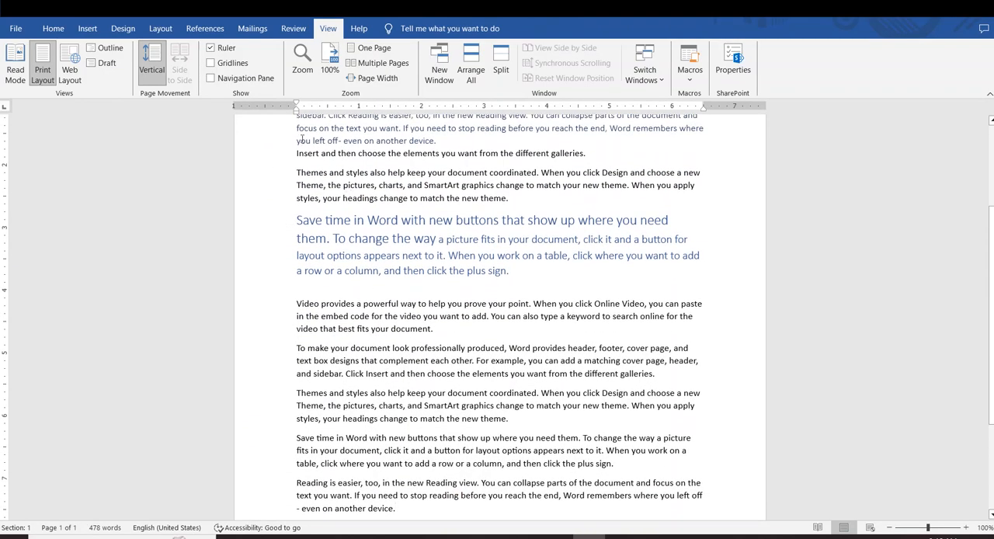
{"action": "left_click", "coordinate": [234, 49]}
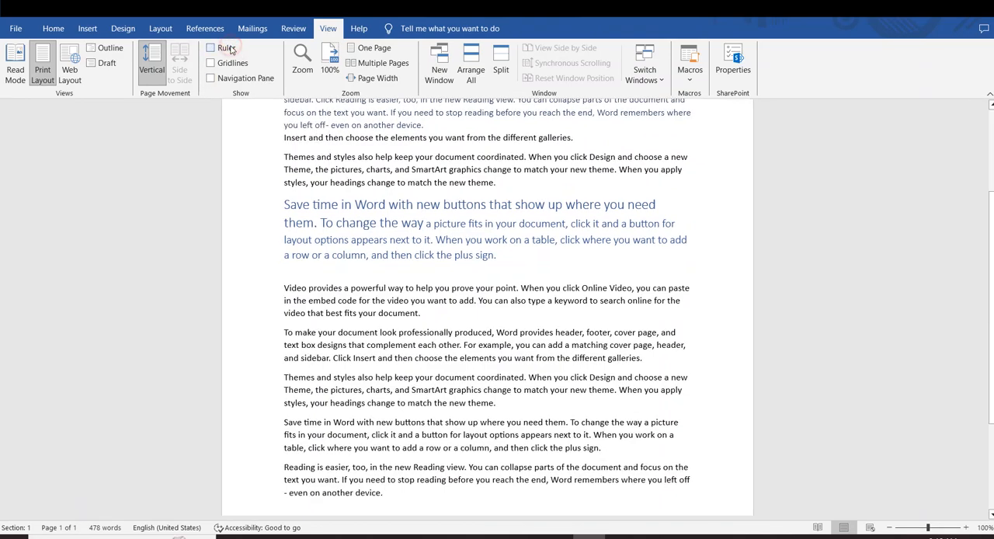
{"action": "scroll", "coordinate": [392, 223], "scroll_direction": "up", "scroll_amount": 4}
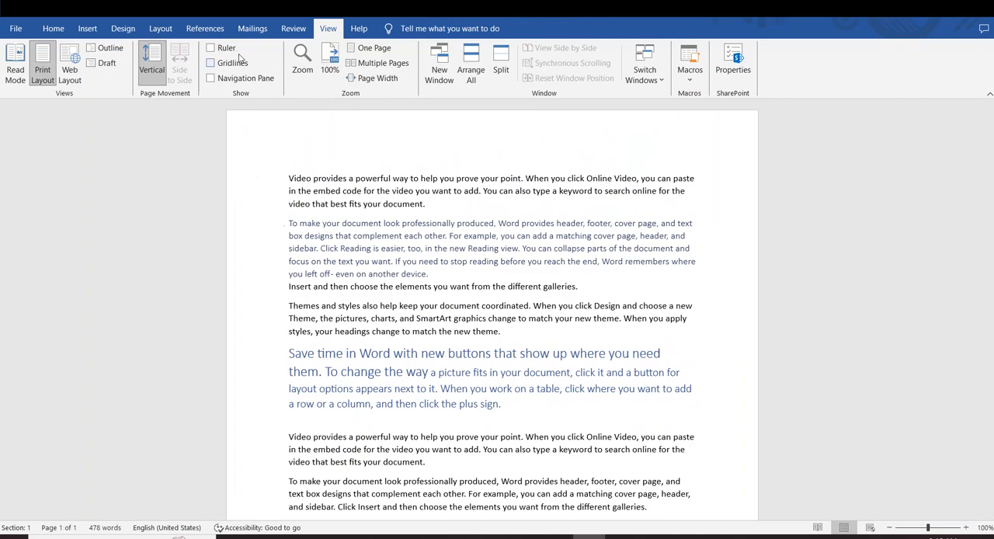
{"action": "left_click", "coordinate": [225, 48]}
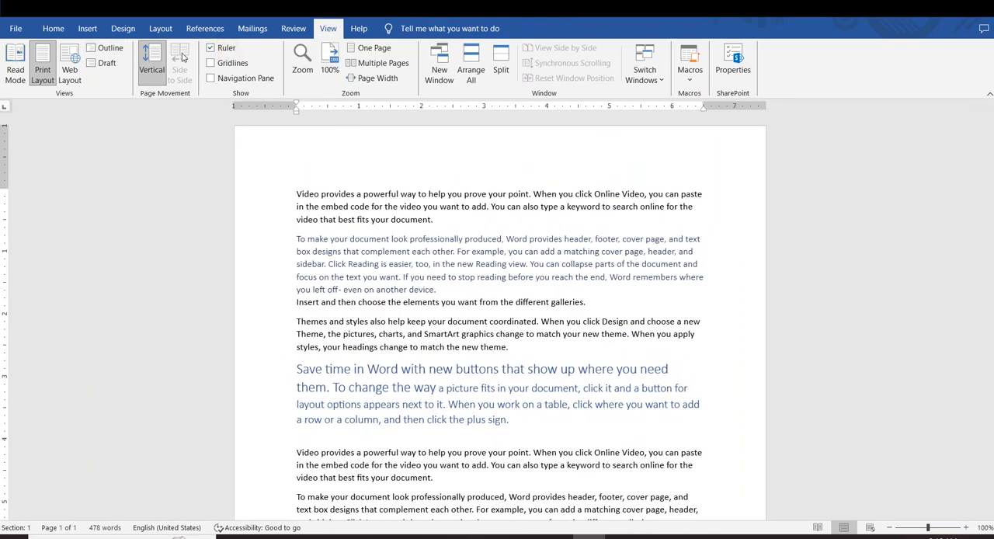
{"action": "left_click", "coordinate": [227, 50]}
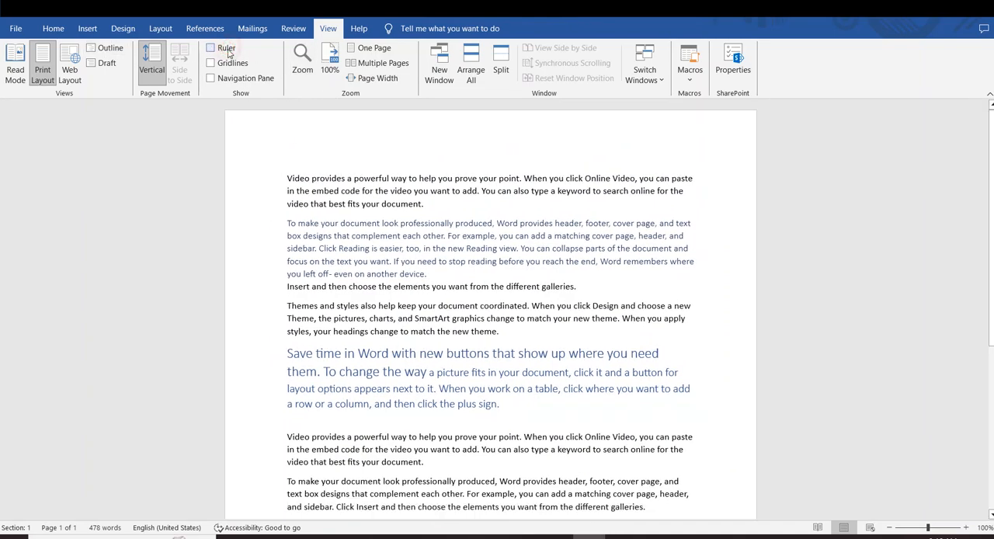
{"action": "left_click", "coordinate": [227, 50]}
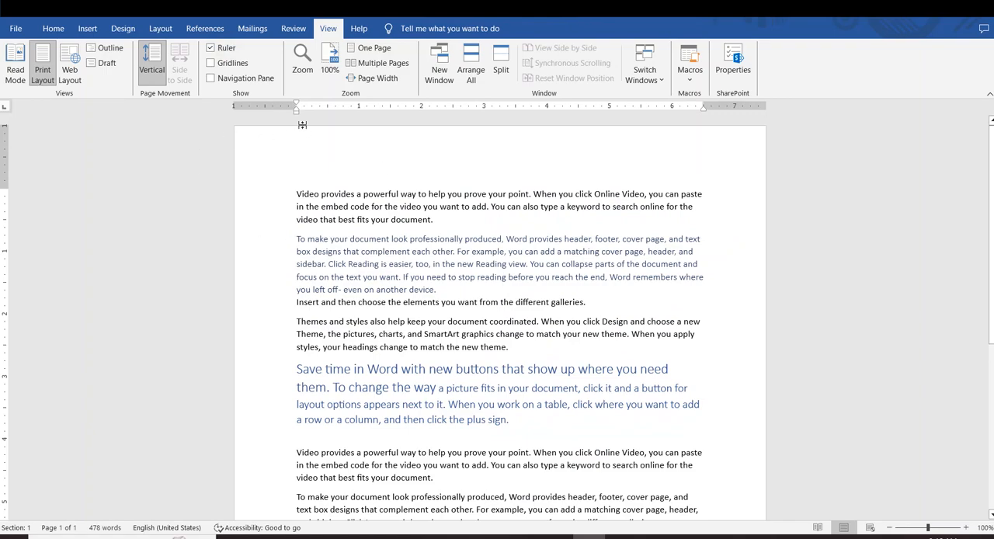
- Show gridlines on the page, look through the document with them, and hide them again
{"action": "left_click", "coordinate": [221, 64]}
{"action": "scroll", "coordinate": [454, 375], "scroll_direction": "down", "scroll_amount": 8}
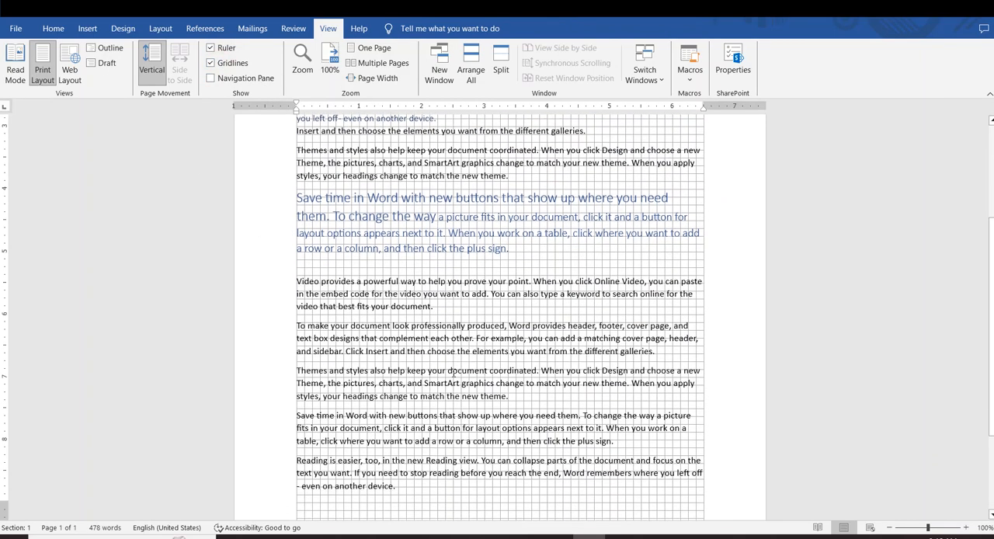
{"action": "scroll", "coordinate": [453, 375], "scroll_direction": "up", "scroll_amount": 8}
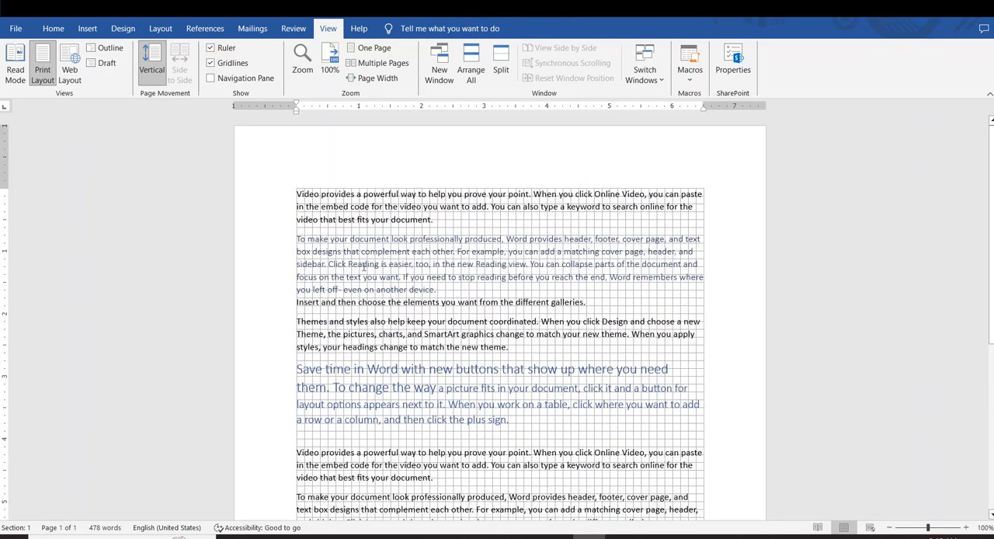
{"action": "left_click", "coordinate": [225, 67]}
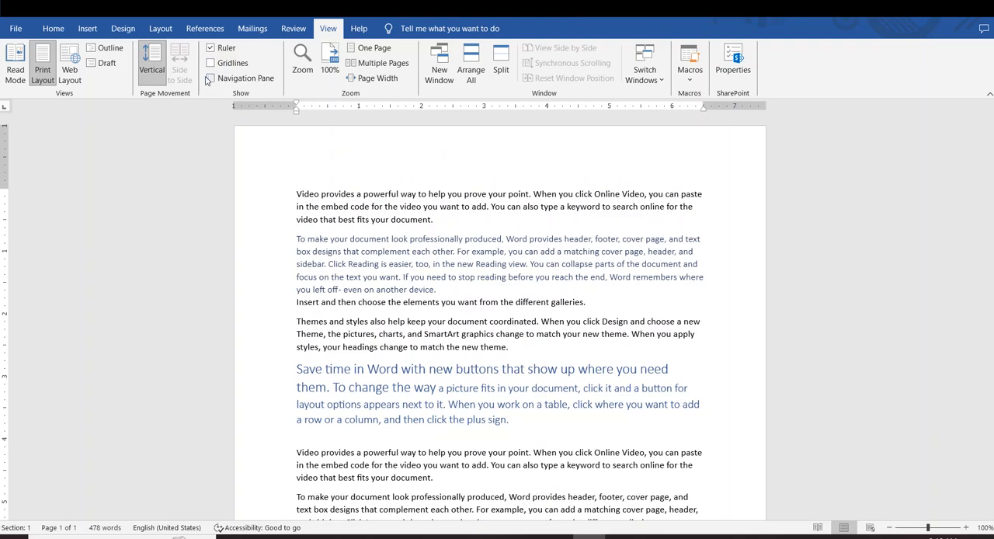
- Search the document for "video" in the Navigation pane and select the first paragraph containing it
{"action": "left_click", "coordinate": [208, 78]}
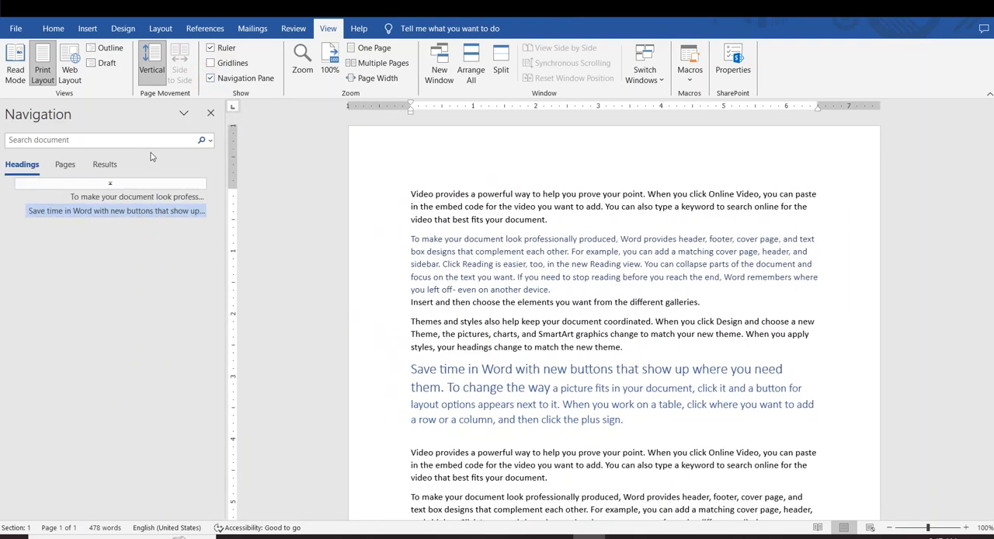
{"action": "left_click", "coordinate": [126, 144]}
{"action": "left_click", "coordinate": [121, 303]}
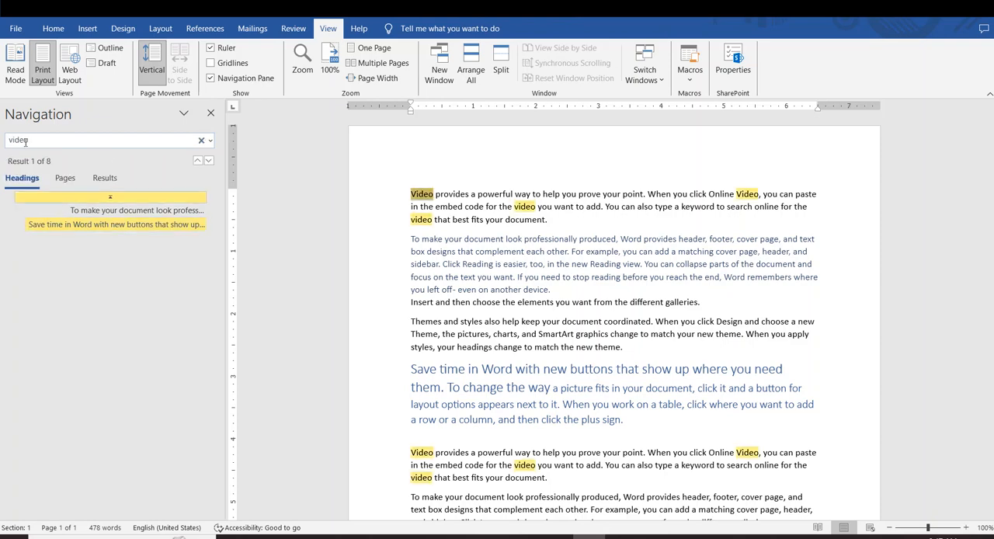
{"action": "triple_click", "coordinate": [546, 220]}
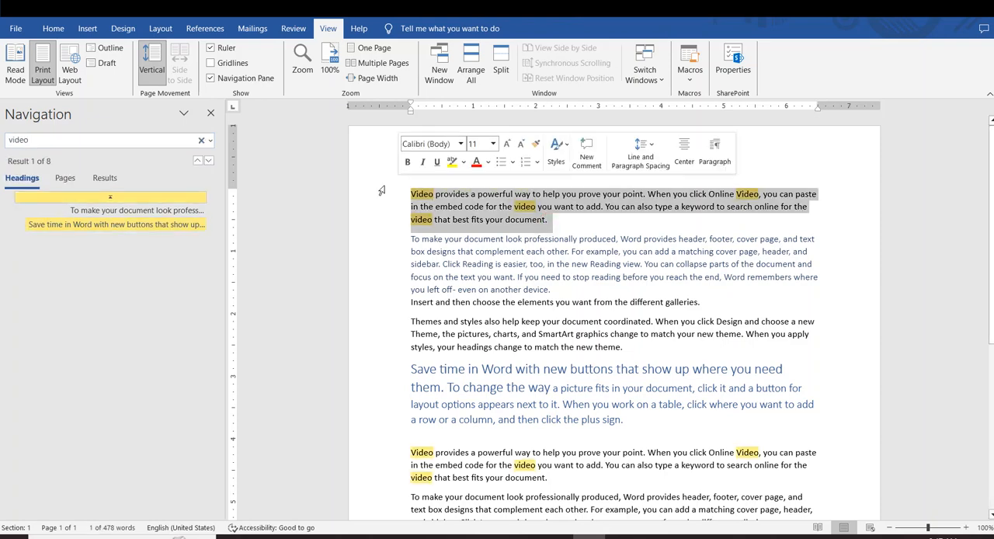